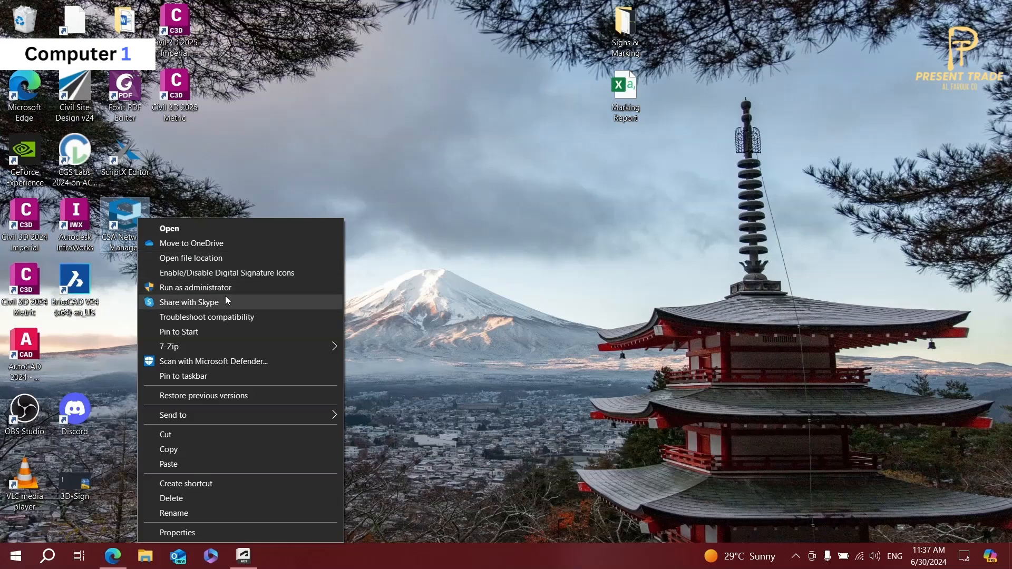
Step: Run the CSA Network Manager as administrator and enable the option for this computer to also run CAD software
{"action": "left_click", "coordinate": [224, 287]}
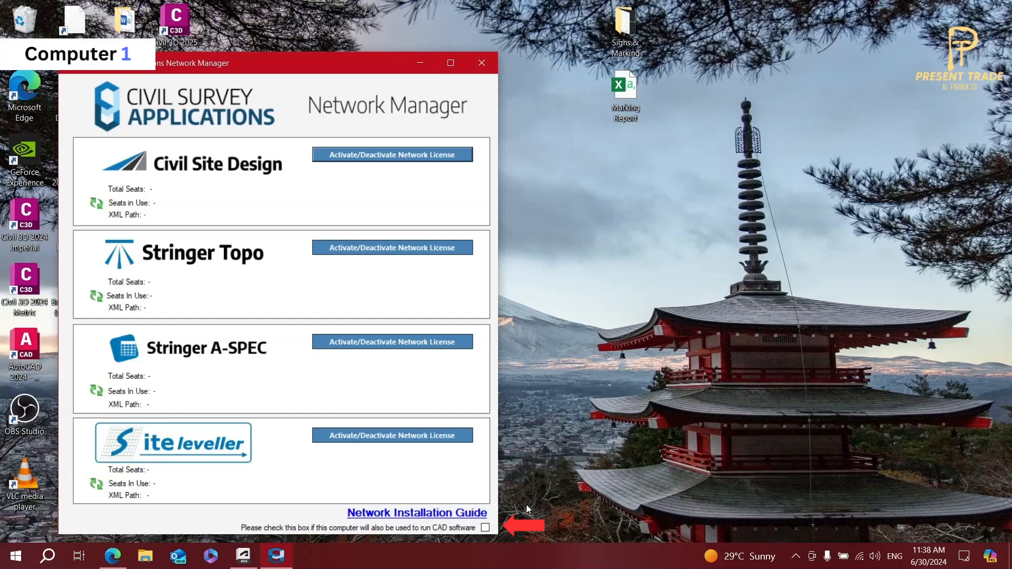
{"action": "left_click", "coordinate": [433, 528]}
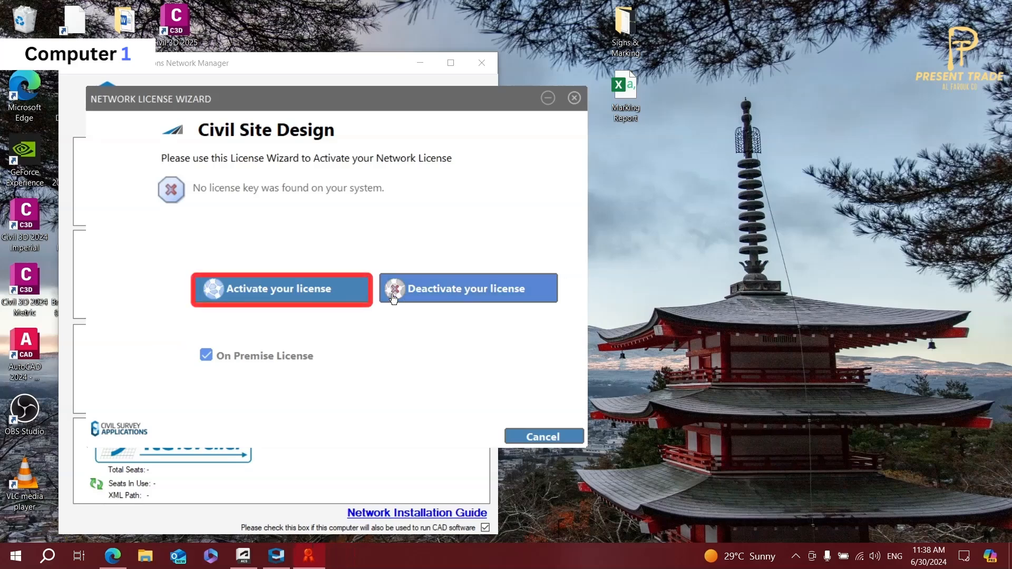
Step: Register the Civil Site Design floating license as an XML database, csdFloating.xml, stored in the CSDFloating folder under Documents
{"action": "left_click", "coordinate": [293, 289]}
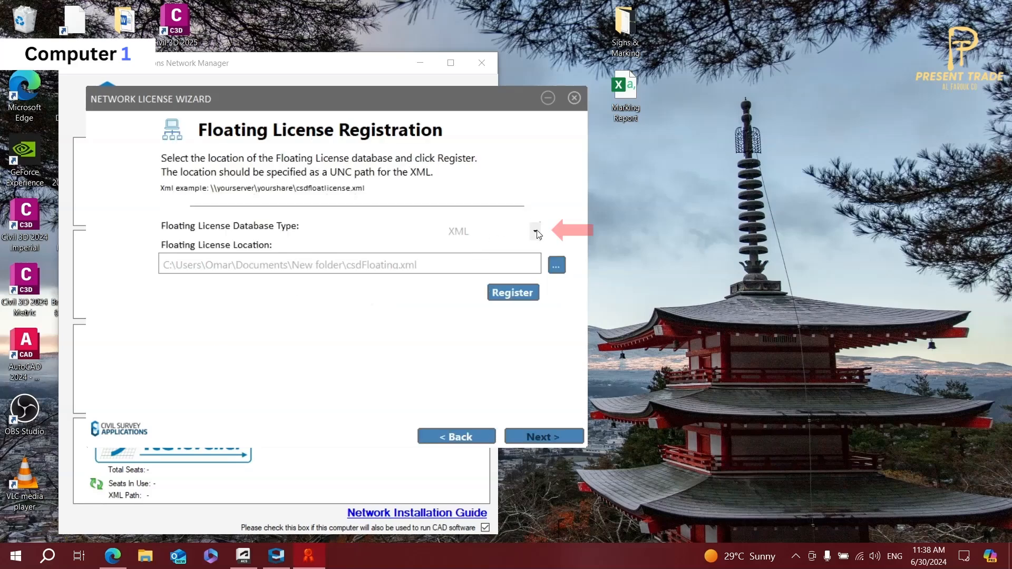
{"action": "left_click", "coordinate": [492, 235]}
{"action": "left_click", "coordinate": [464, 244]}
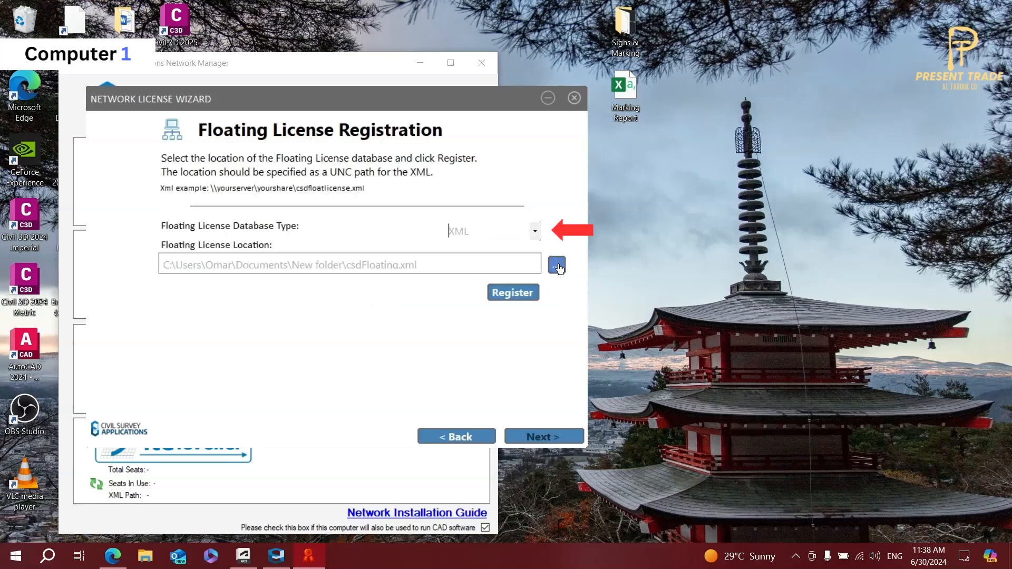
{"action": "left_click", "coordinate": [557, 266]}
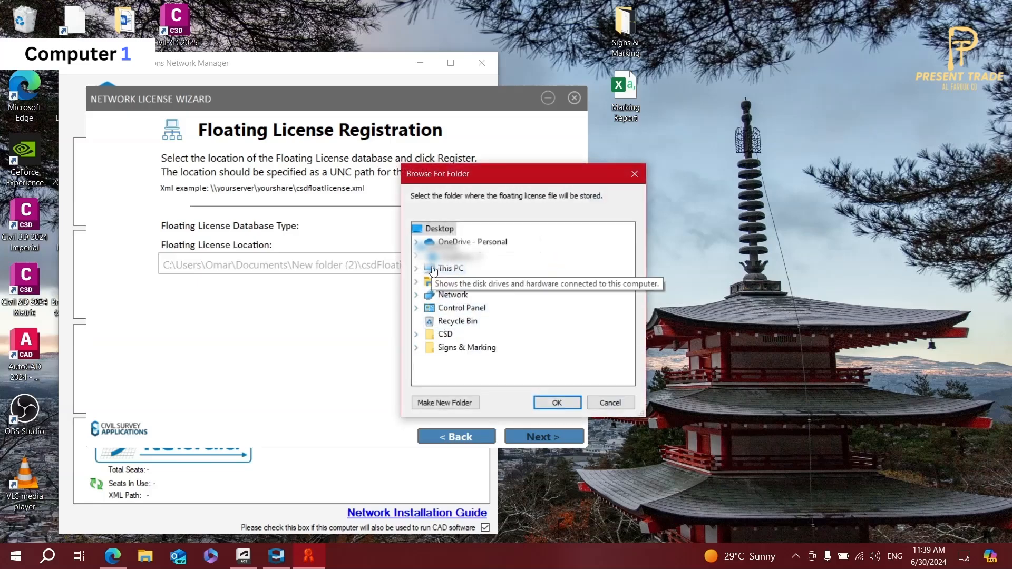
{"action": "left_click", "coordinate": [417, 269]}
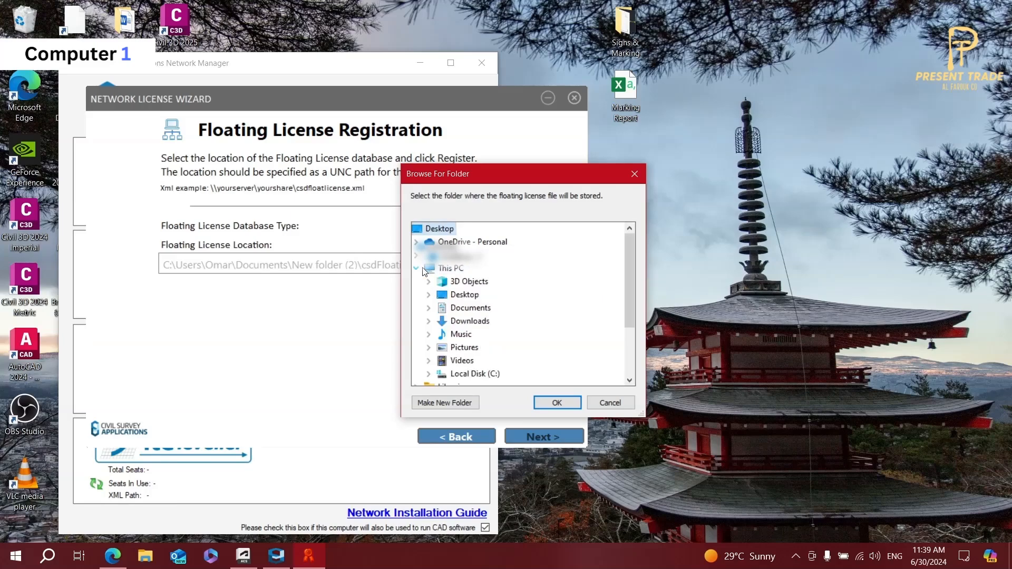
{"action": "double_click", "coordinate": [444, 309]}
{"action": "left_click", "coordinate": [484, 308]}
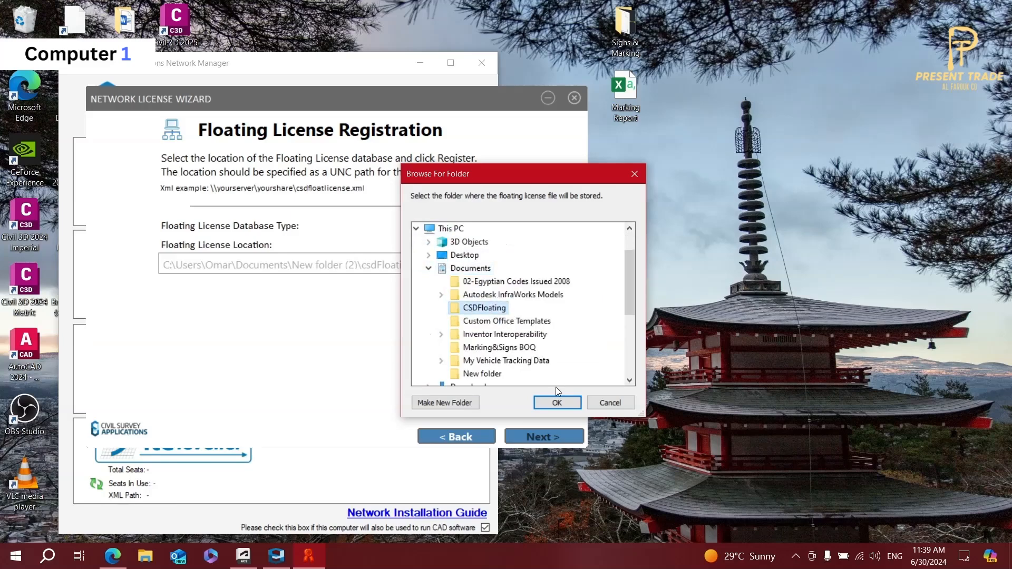
{"action": "left_click", "coordinate": [556, 402]}
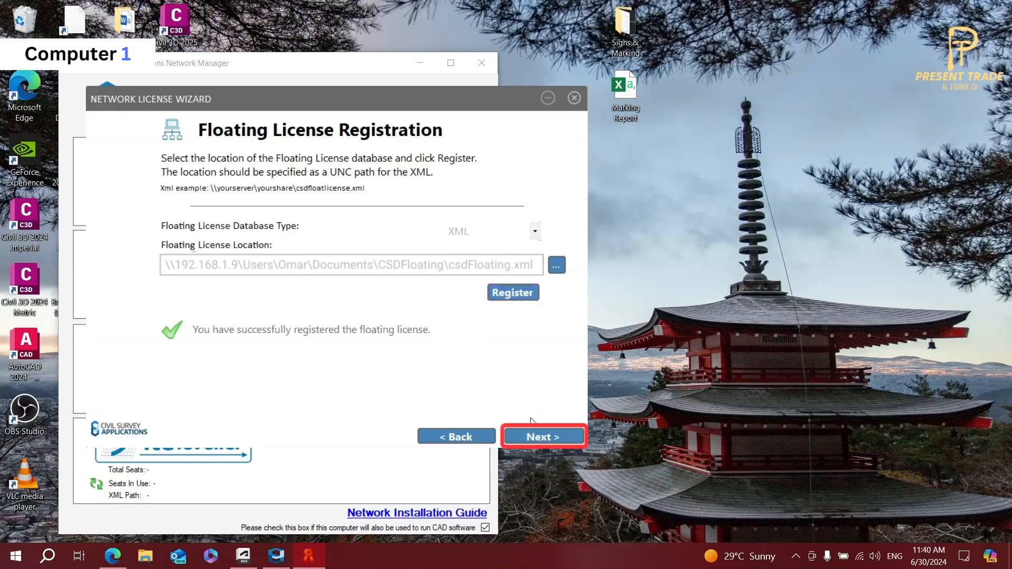
Step: Activate the Civil Site Design network license online by pasting the network license key, and finish the activation
{"action": "left_click", "coordinate": [541, 437]}
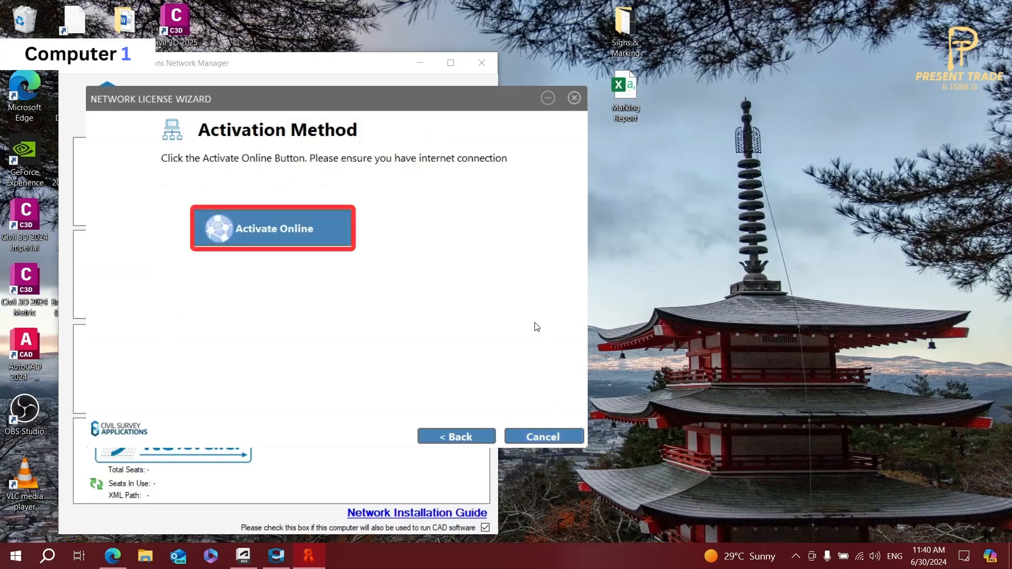
{"action": "left_click", "coordinate": [302, 218]}
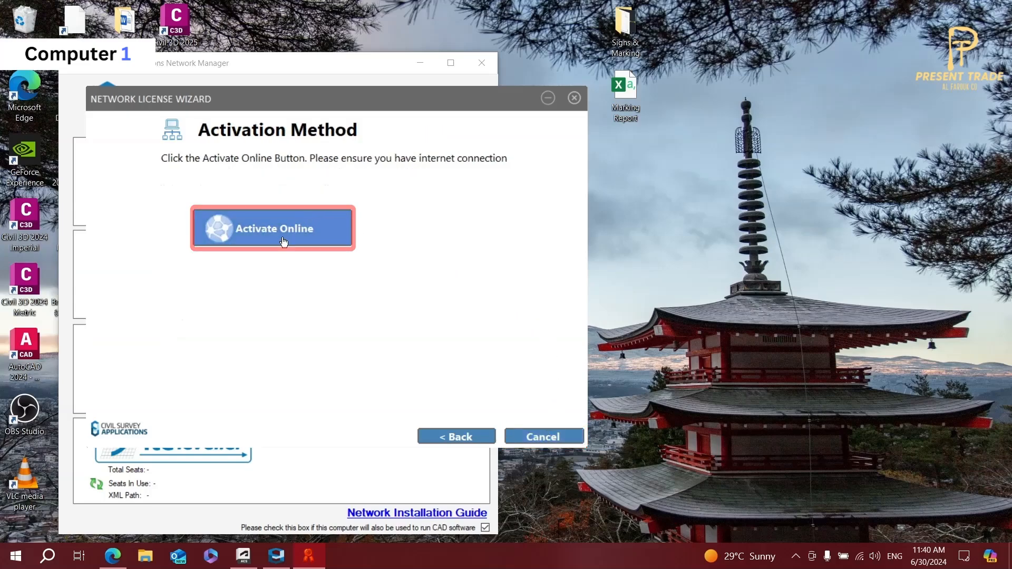
{"action": "right_click", "coordinate": [299, 215]}
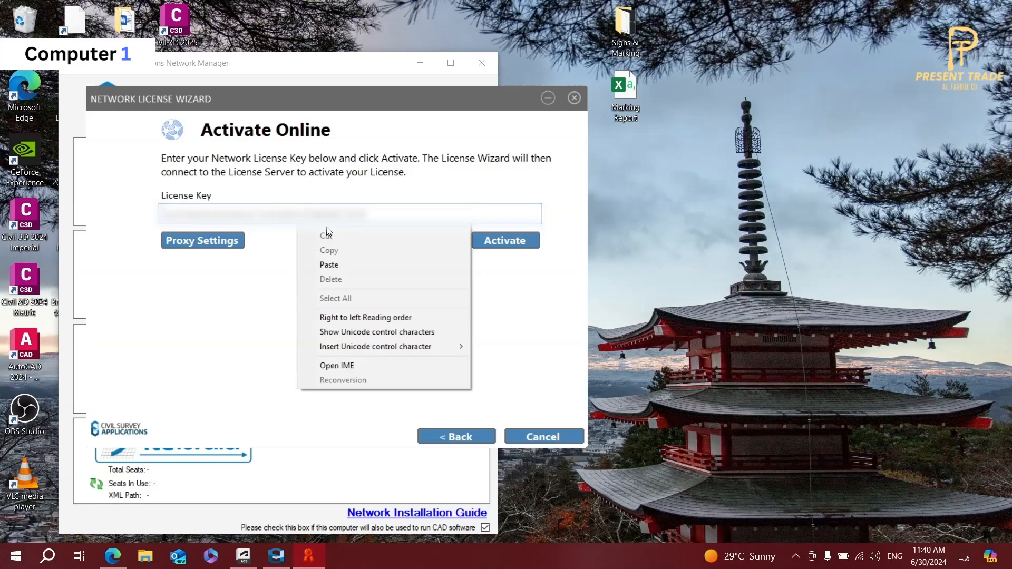
{"action": "left_click", "coordinate": [359, 261]}
{"action": "left_click", "coordinate": [514, 243]}
{"action": "left_click", "coordinate": [496, 241]}
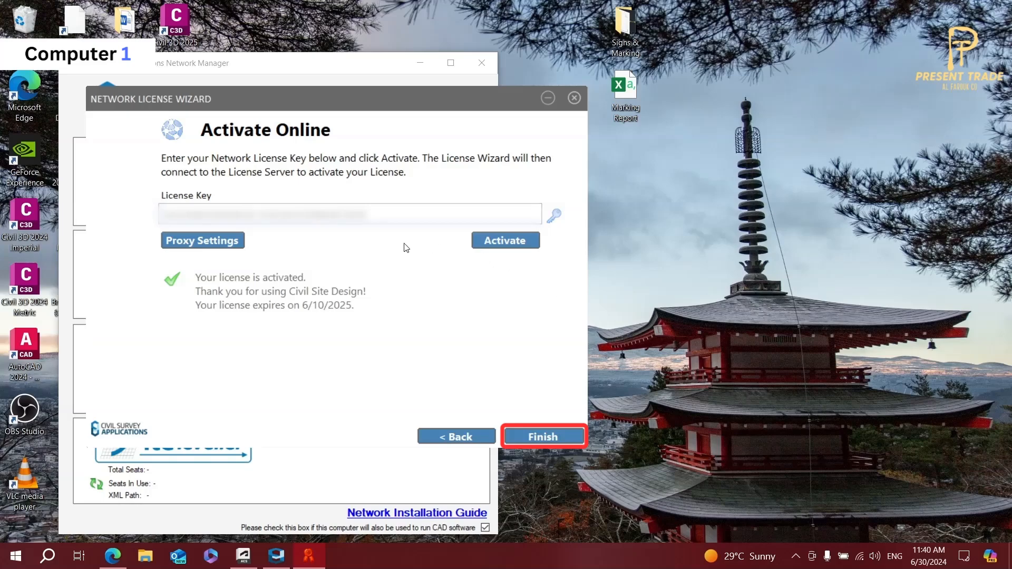
{"action": "left_click", "coordinate": [538, 436]}
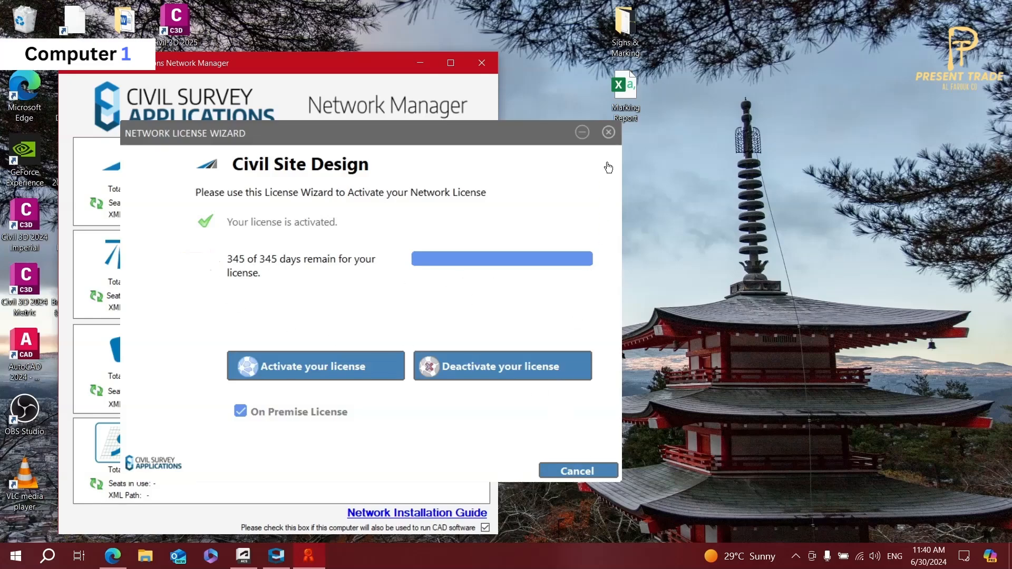
Step: Close the network license wizard and refresh the Civil Site Design seat information
{"action": "left_click", "coordinate": [609, 133]}
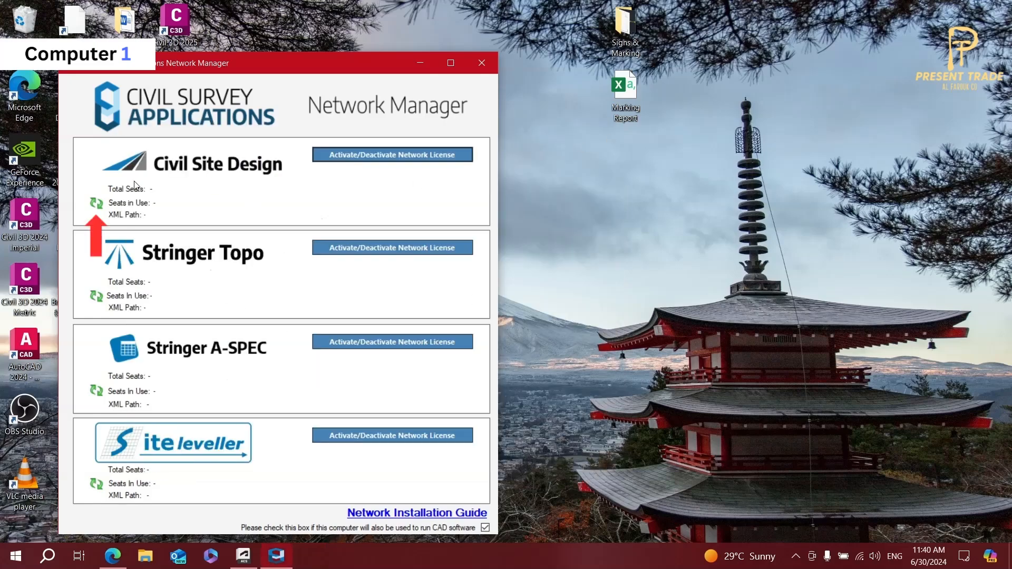
{"action": "left_click", "coordinate": [97, 205]}
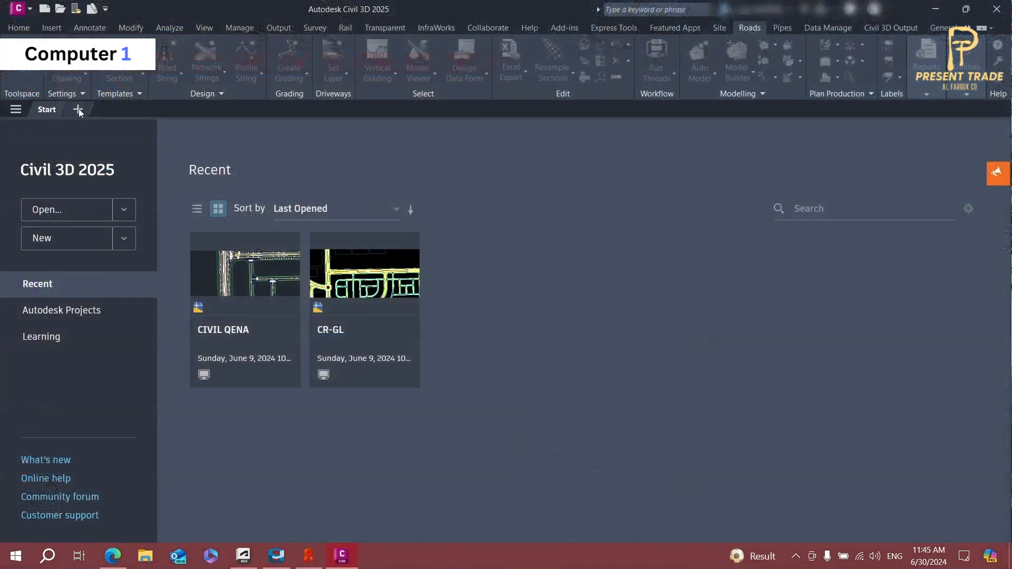
Step: Switch to Civil 3D 2025 and, in a new drawing, deactivate the existing Civil Site Design license in the CSA License Manager
{"action": "left_click", "coordinate": [77, 109]}
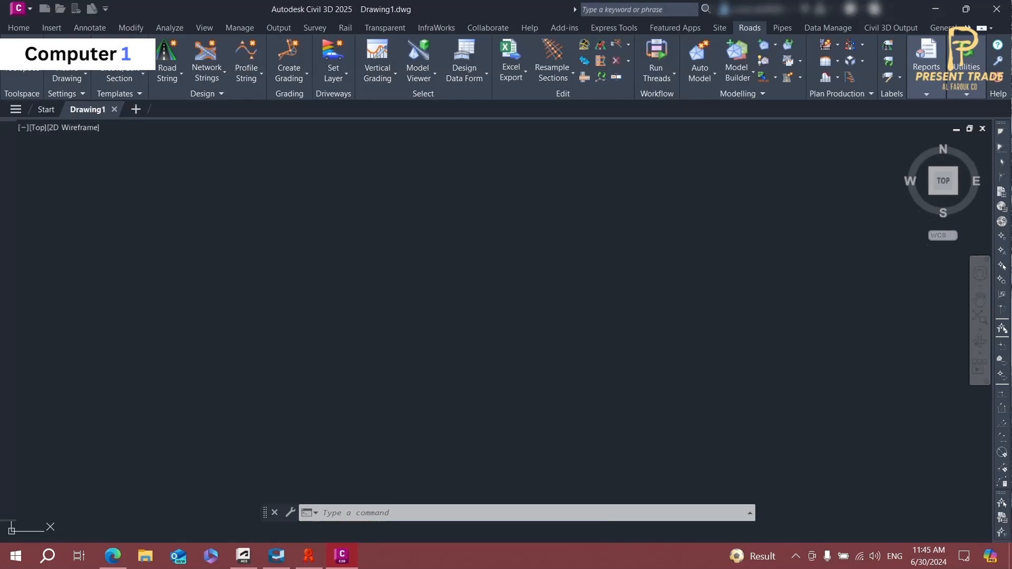
{"action": "left_click", "coordinate": [66, 73]}
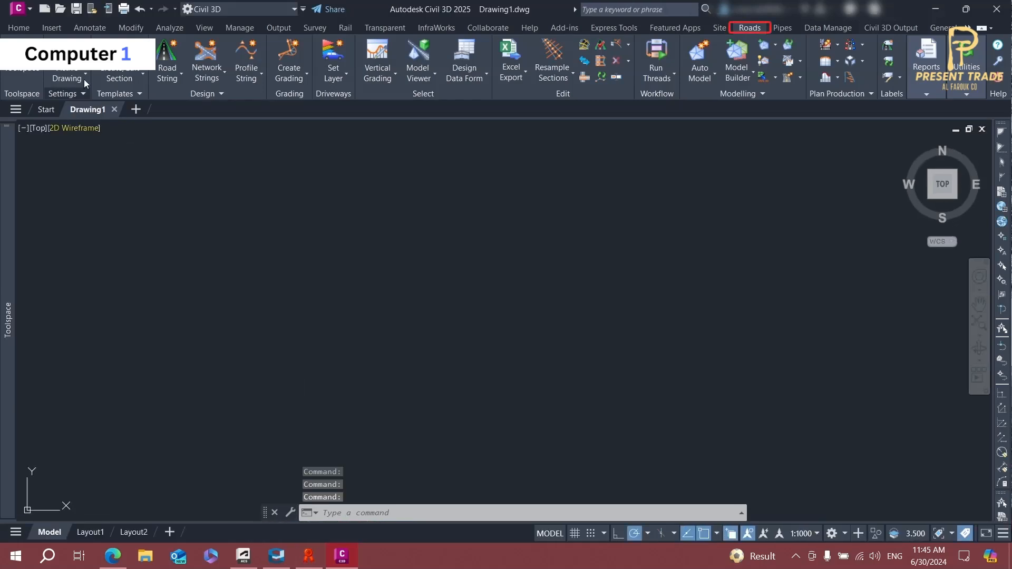
{"action": "left_click", "coordinate": [339, 309]}
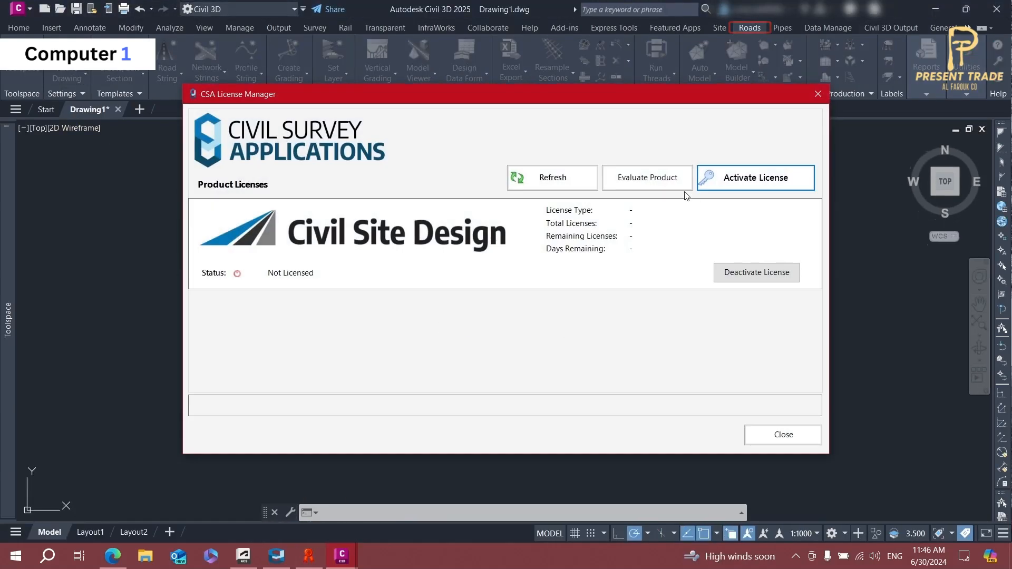
{"action": "left_click", "coordinate": [756, 272]}
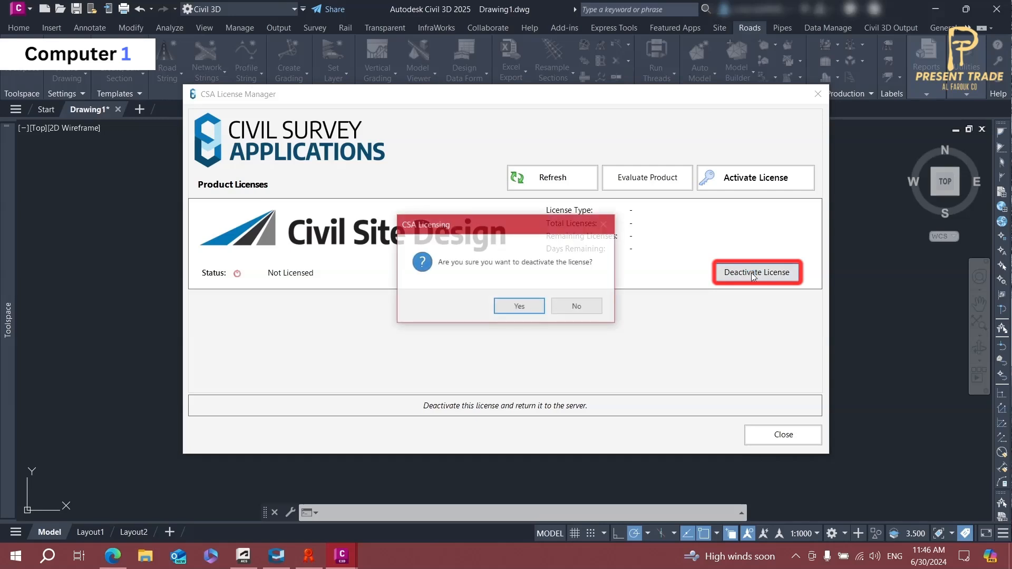
{"action": "left_click", "coordinate": [507, 310]}
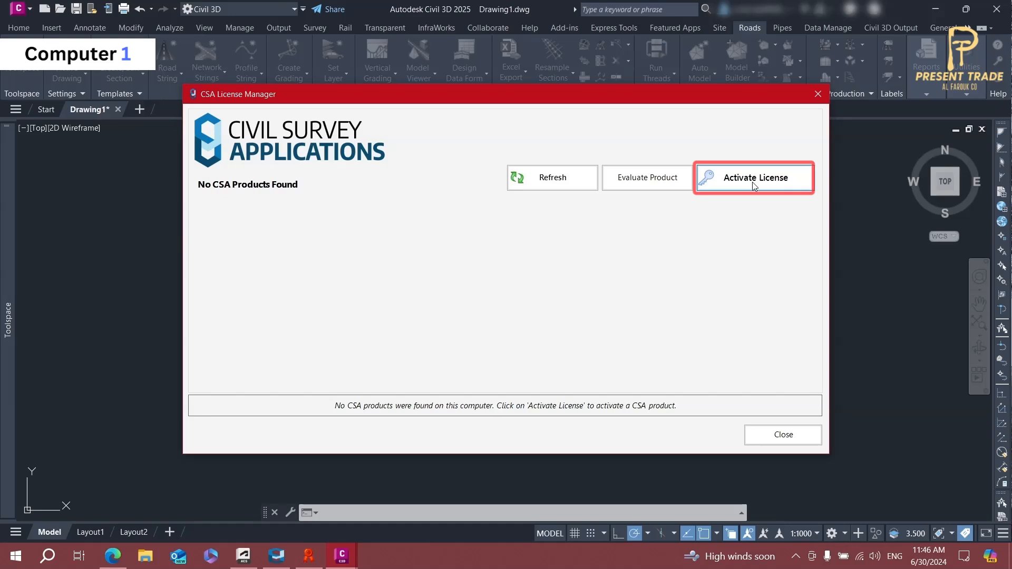
Step: Set the on-premise license product to Civil Site Design, with the XML path pointing to csdFloating.xml in the CSDFloating folder on 192.168.1.9
{"action": "left_click", "coordinate": [752, 182]}
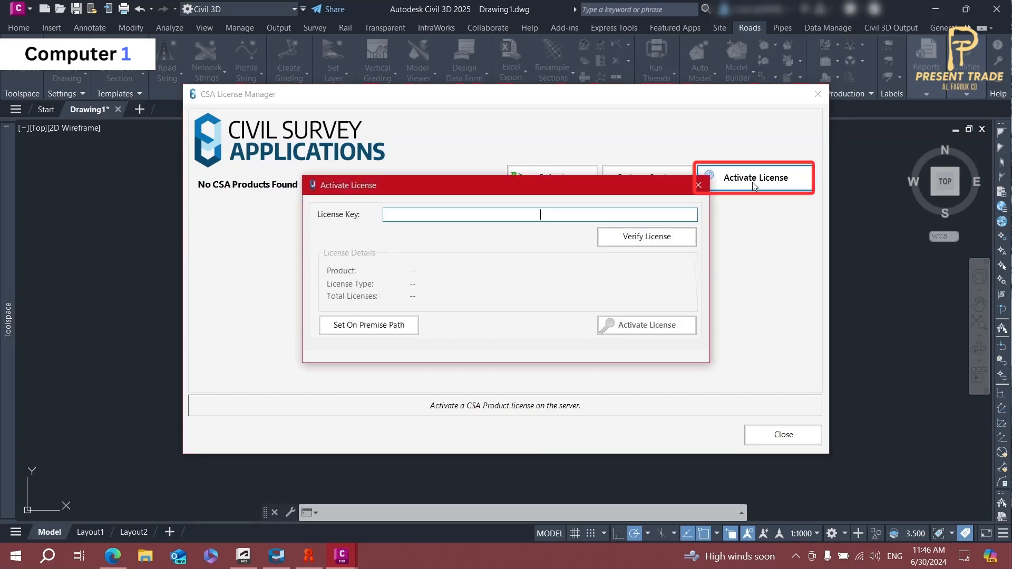
{"action": "left_click", "coordinate": [387, 333]}
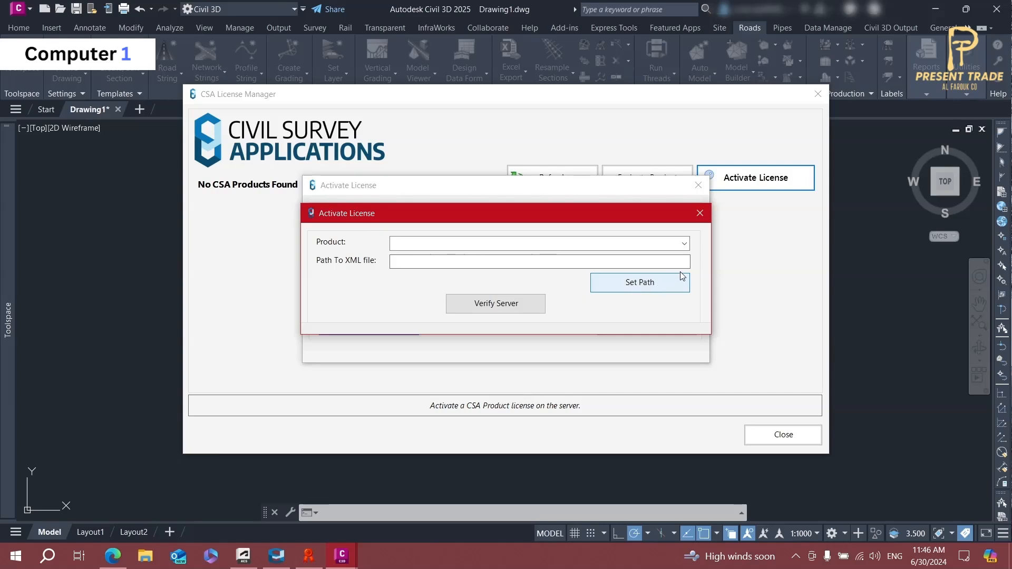
{"action": "left_click", "coordinate": [683, 244]}
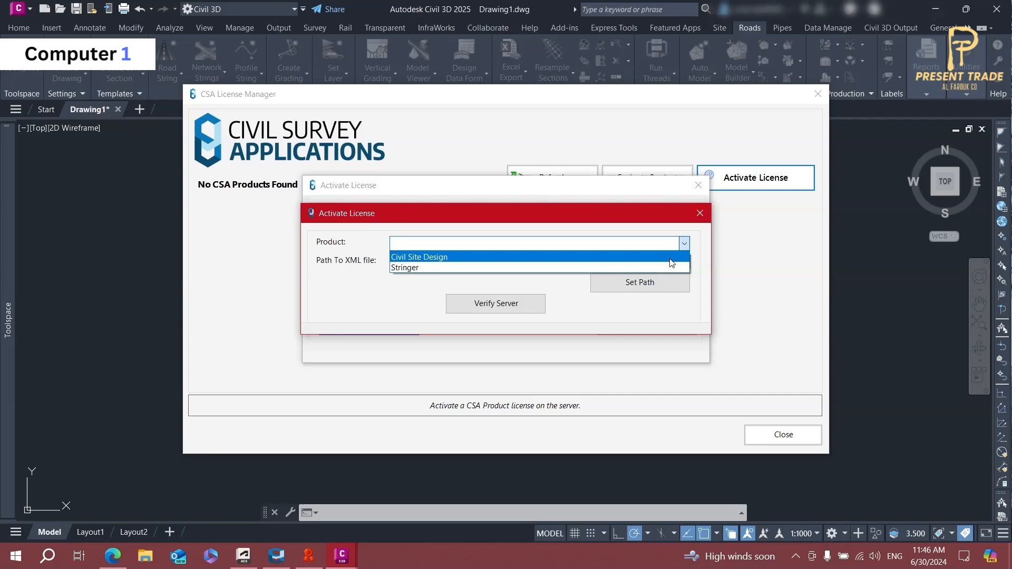
{"action": "left_click", "coordinate": [671, 257]}
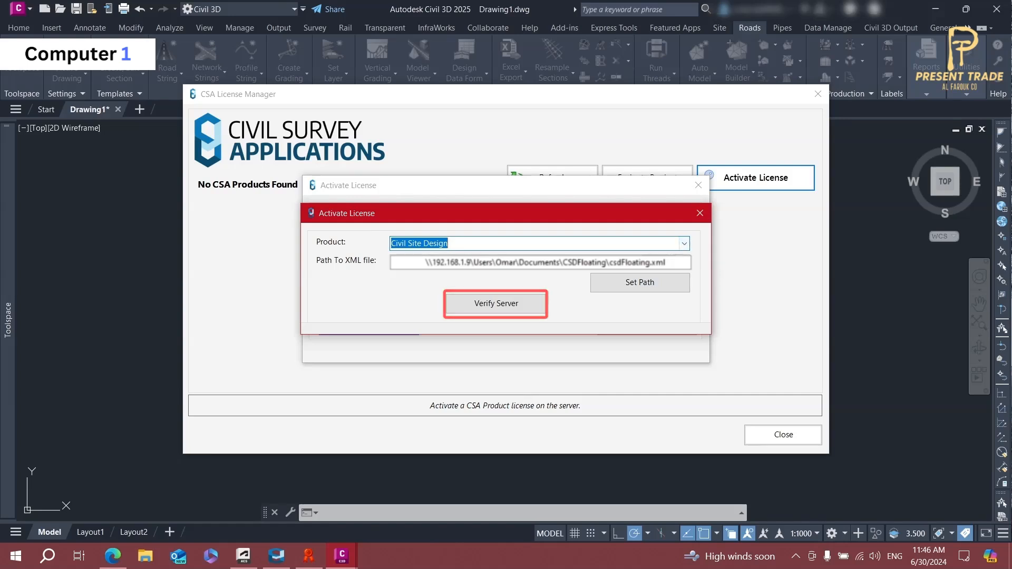
Step: Verify the on-premise license server and check out a Civil Site Design license on this computer
{"action": "left_click", "coordinate": [517, 306]}
{"action": "left_click", "coordinate": [525, 312]}
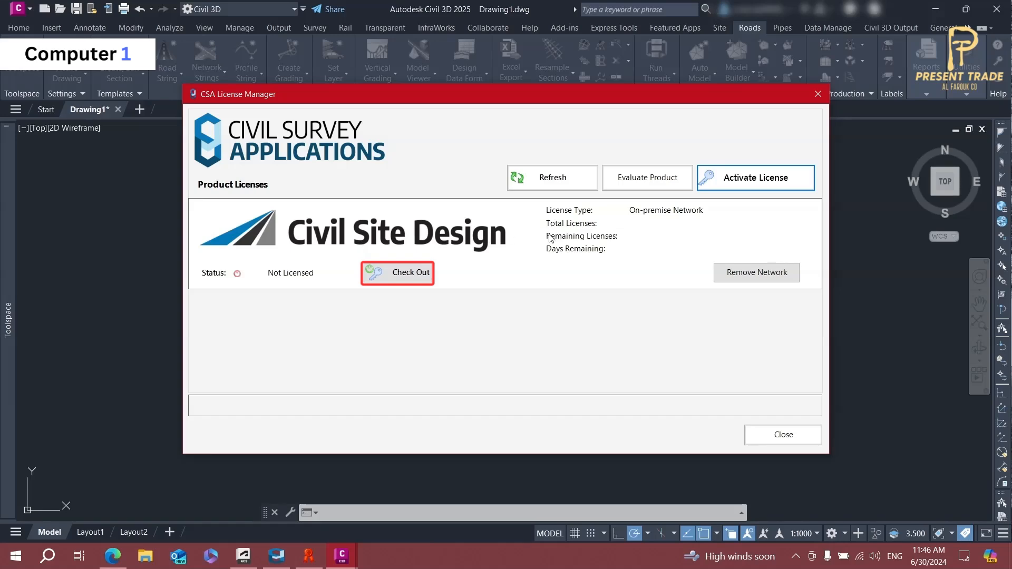
{"action": "left_click", "coordinate": [401, 274]}
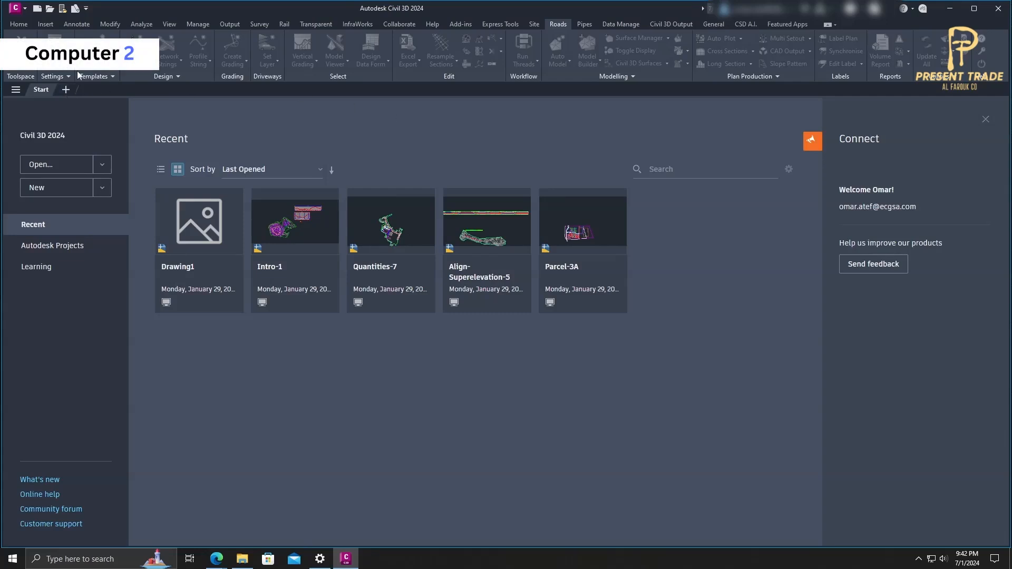
Step: Switch to Civil 3D 2024 on the second computer, start a new drawing and open the CSA License Manager
{"action": "left_click", "coordinate": [67, 90]}
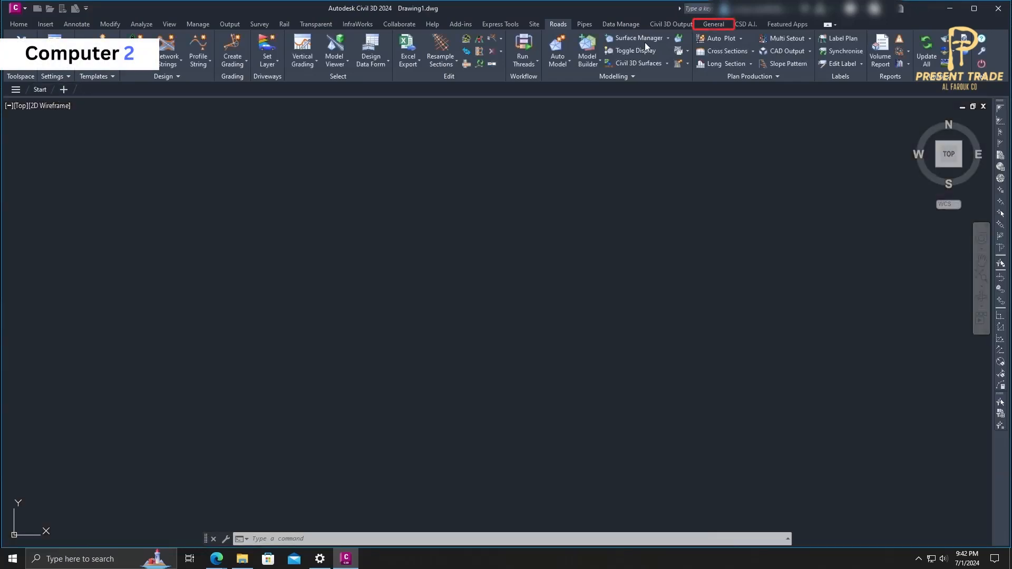
{"action": "left_click", "coordinate": [714, 24]}
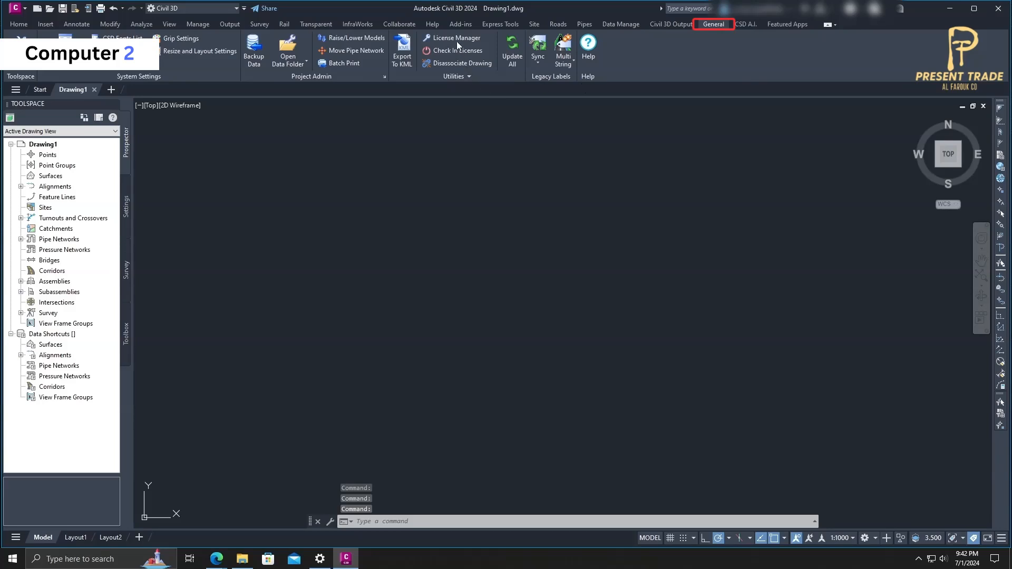
{"action": "left_click", "coordinate": [453, 38]}
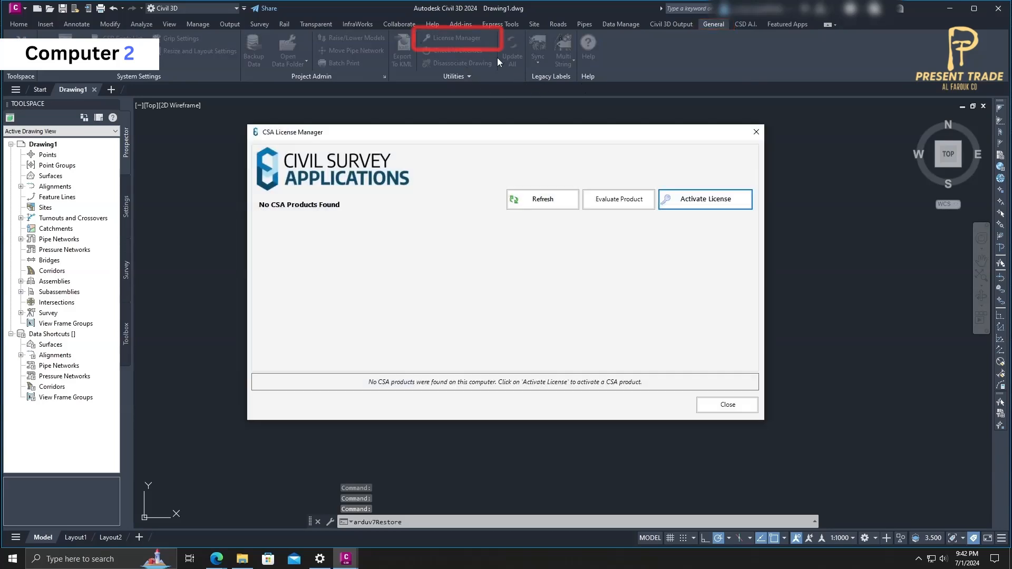
Step: Activate Civil Site Design on the second computer through the on-premise path to csdFloating.xml in CSDFloating on 192.168.1.9, verifying the server
{"action": "left_click", "coordinate": [703, 204]}
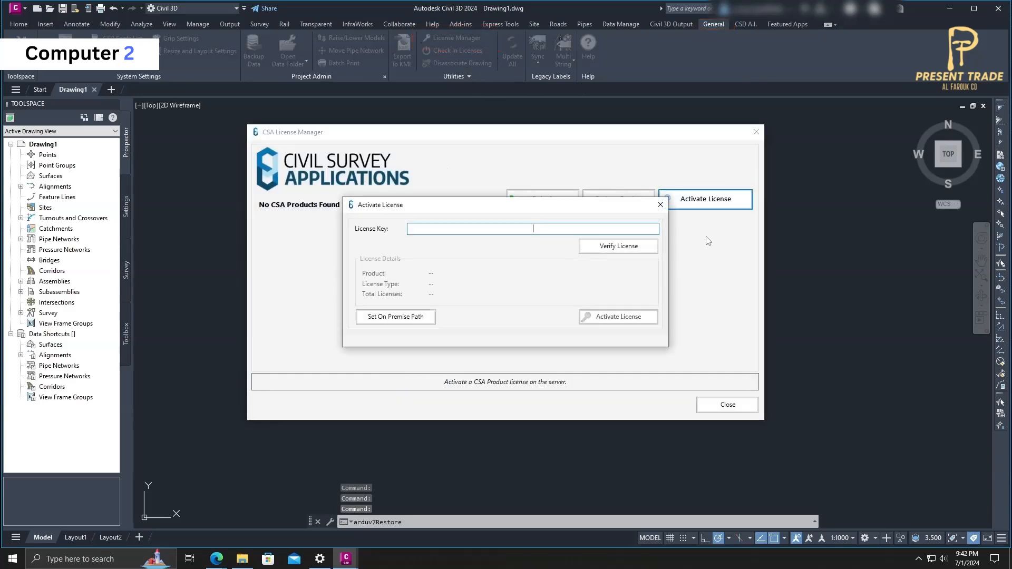
{"action": "left_click", "coordinate": [420, 317]}
{"action": "left_click", "coordinate": [648, 251]}
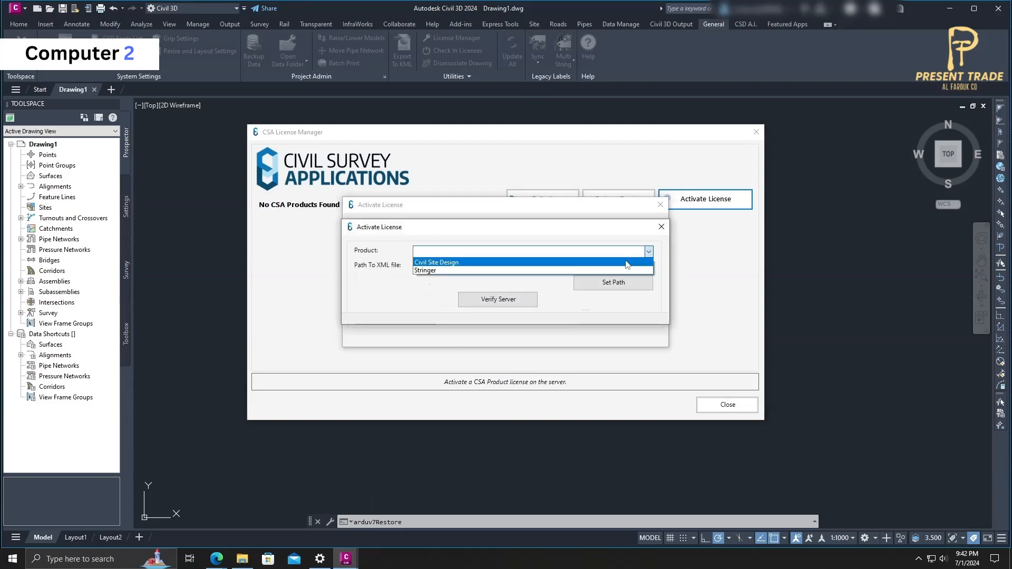
{"action": "left_click", "coordinate": [627, 262]}
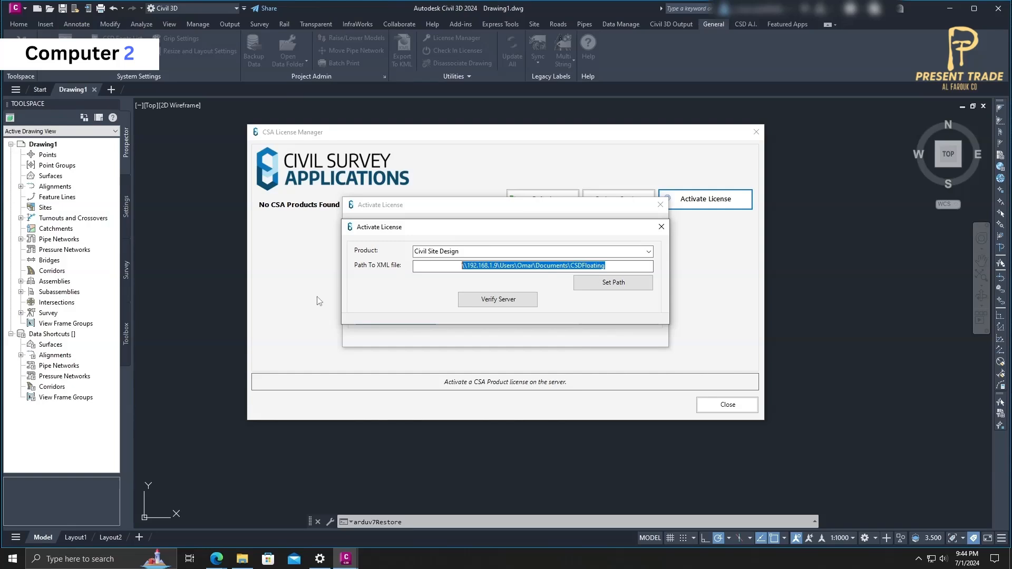
{"action": "key", "text": "BackSpace"}
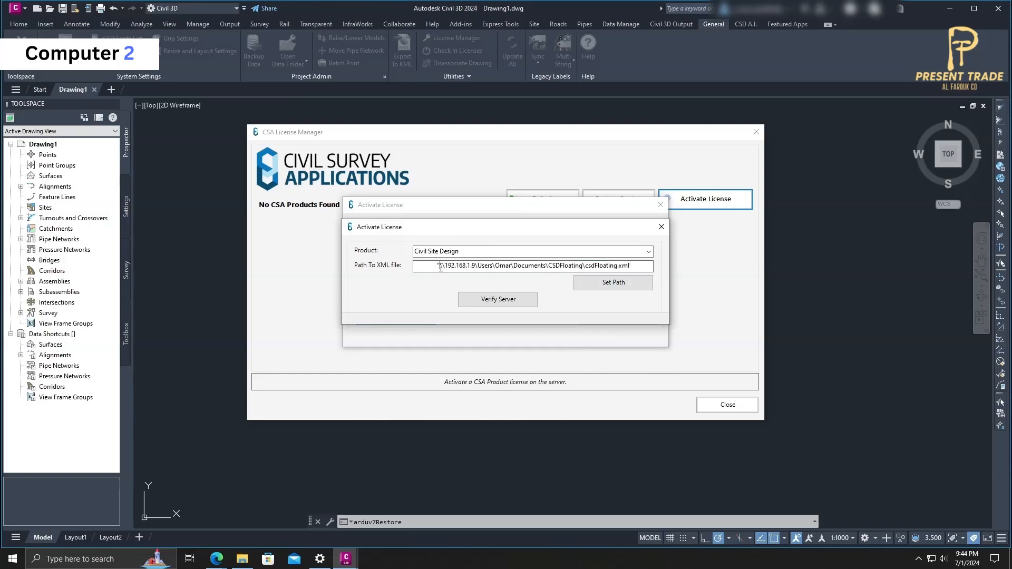
{"action": "left_click", "coordinate": [441, 268]}
{"action": "key", "text": "BackSpace"}
{"action": "left_click", "coordinate": [521, 305]}
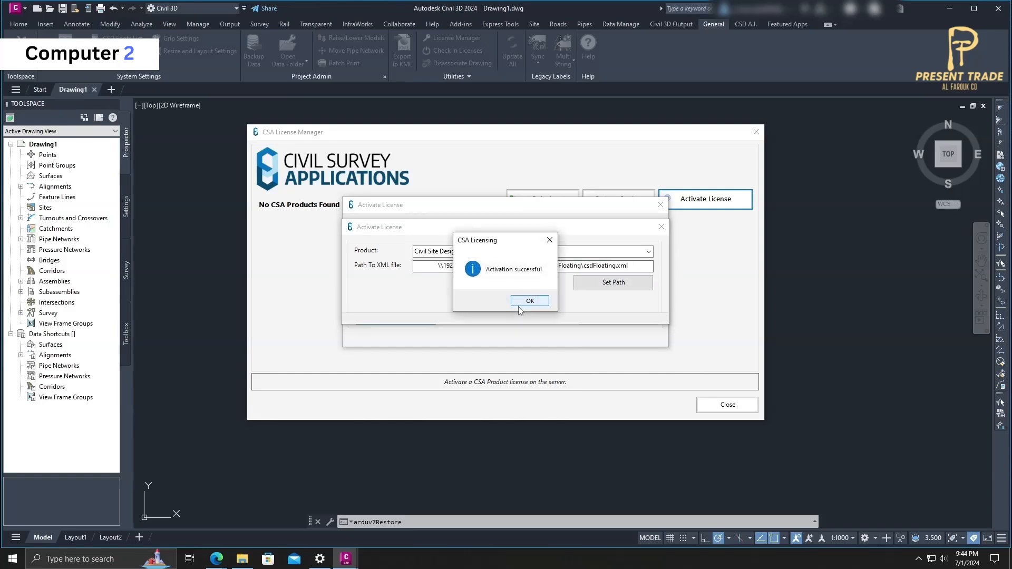
{"action": "left_click", "coordinate": [528, 301]}
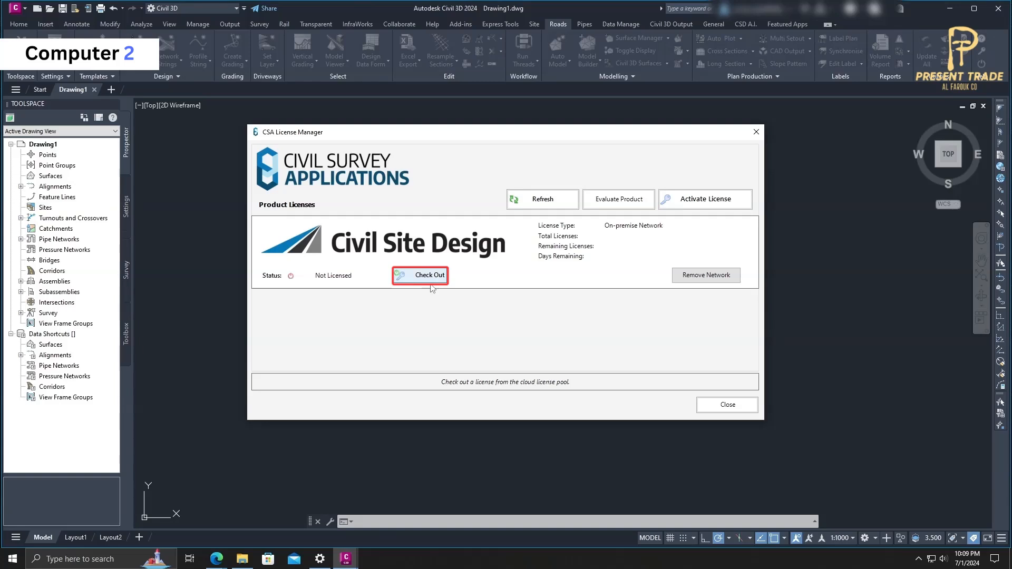
Step: Check out a Civil Site Design license on the second computer and refresh the license list in the Floating License Viewer
{"action": "left_click", "coordinate": [423, 278]}
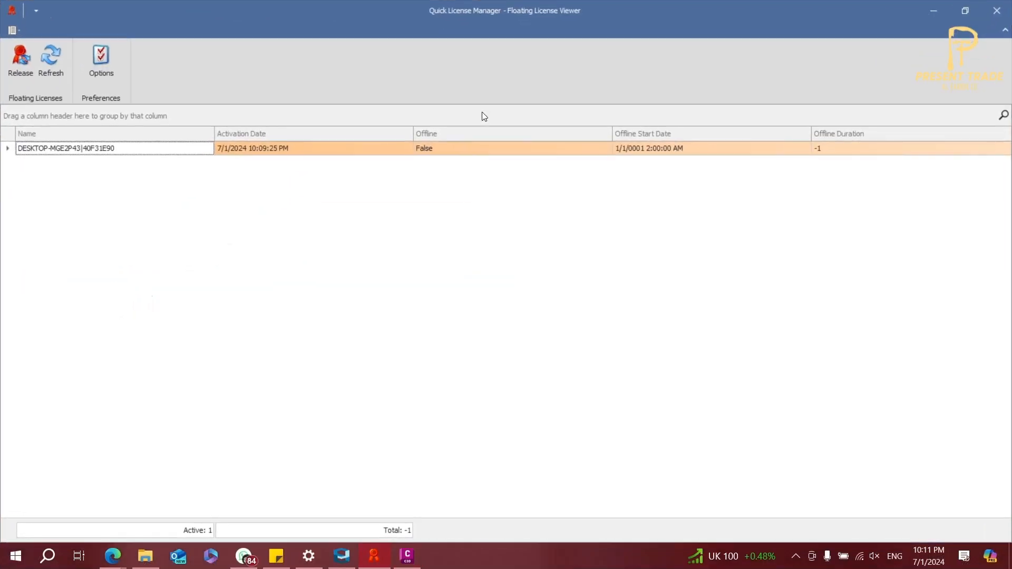
{"action": "left_click", "coordinate": [56, 66]}
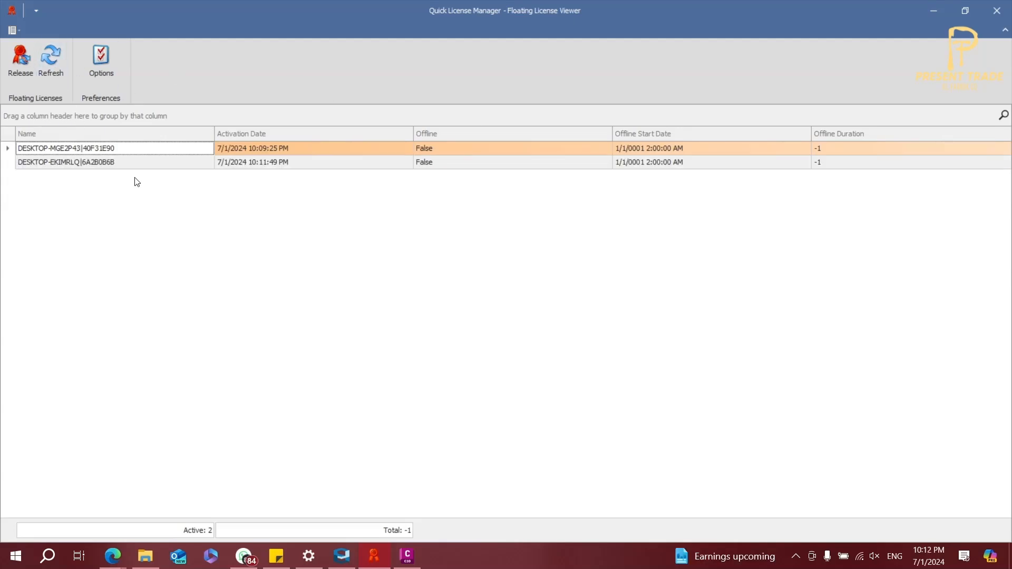
Step: Release the floating license held by the DESKTOP-MGE2P43 node in the Floating License Viewer
{"action": "left_click", "coordinate": [111, 161]}
{"action": "left_click", "coordinate": [249, 147]}
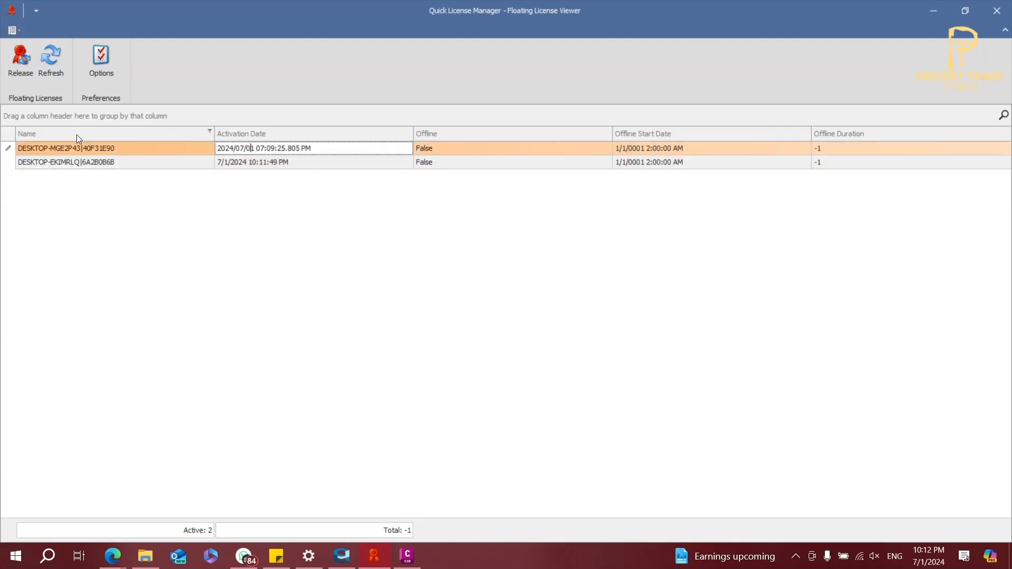
{"action": "left_click", "coordinate": [24, 71]}
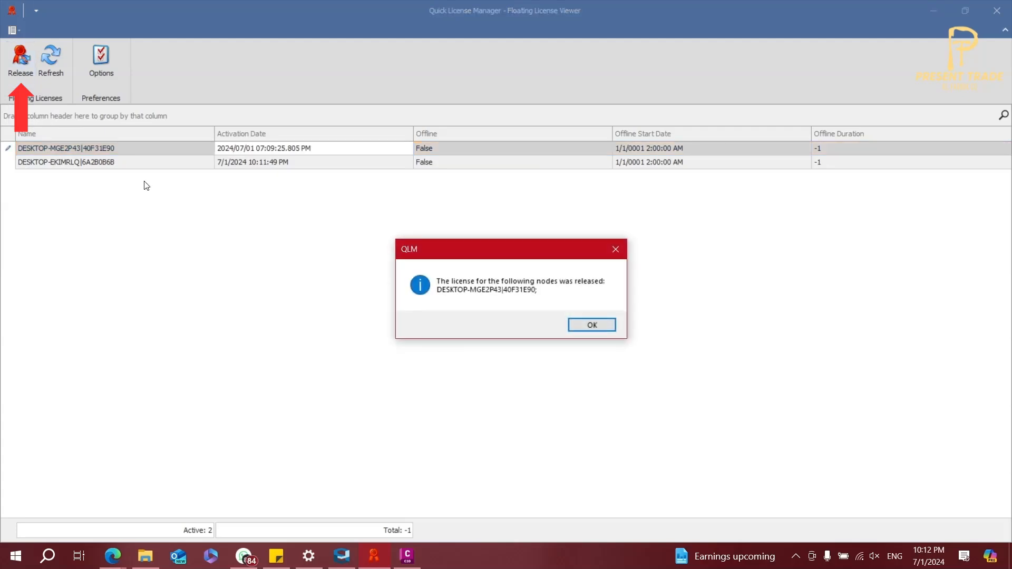
{"action": "left_click", "coordinate": [586, 324]}
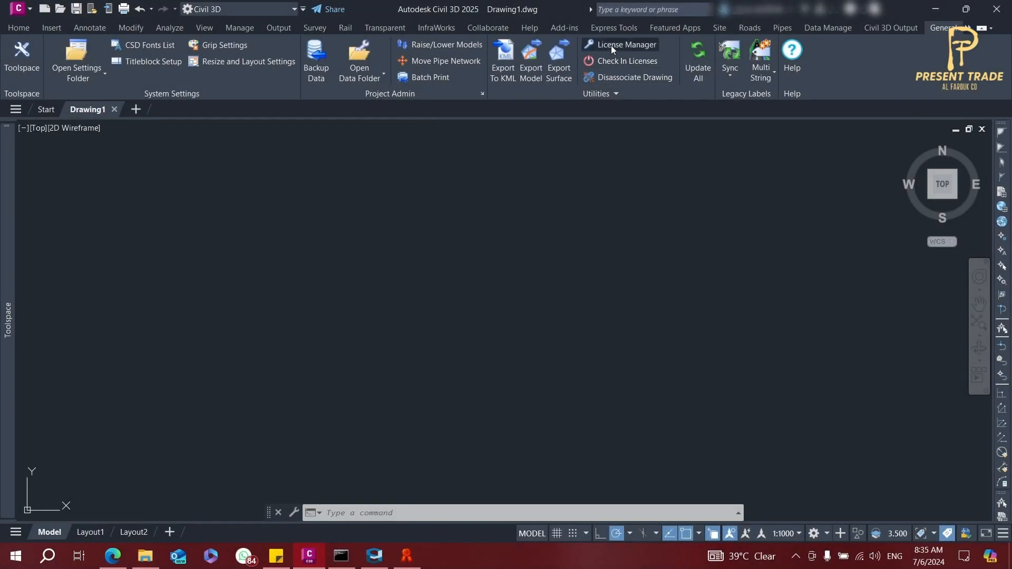
Step: Check in the Civil Site Design license through the License Manager in Civil 3D 2025 and refresh the Floating License Viewer
{"action": "left_click", "coordinate": [612, 45]}
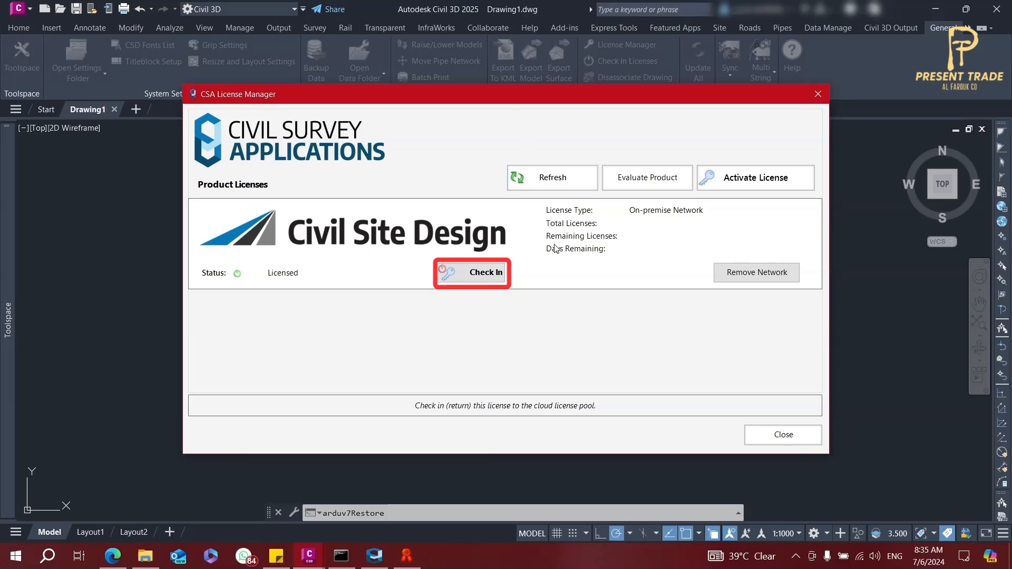
{"action": "left_click", "coordinate": [466, 274]}
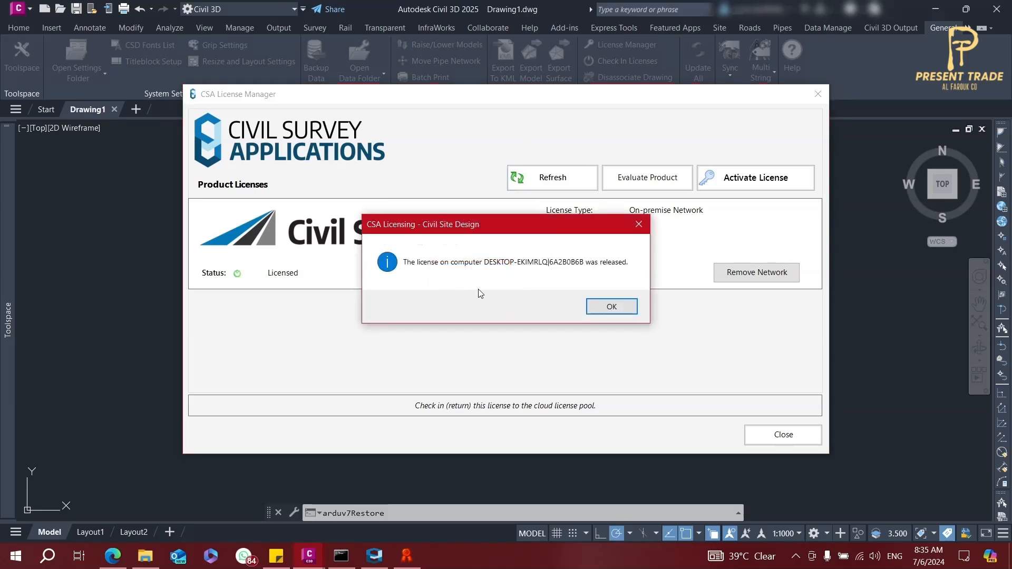
{"action": "left_click", "coordinate": [592, 305]}
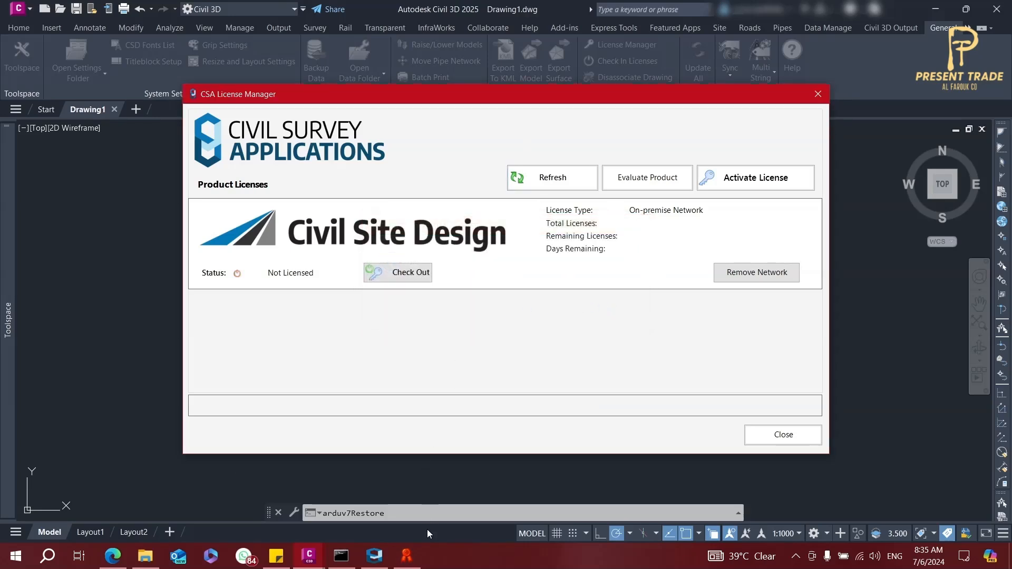
{"action": "left_click", "coordinate": [406, 555]}
{"action": "left_click", "coordinate": [111, 112]}
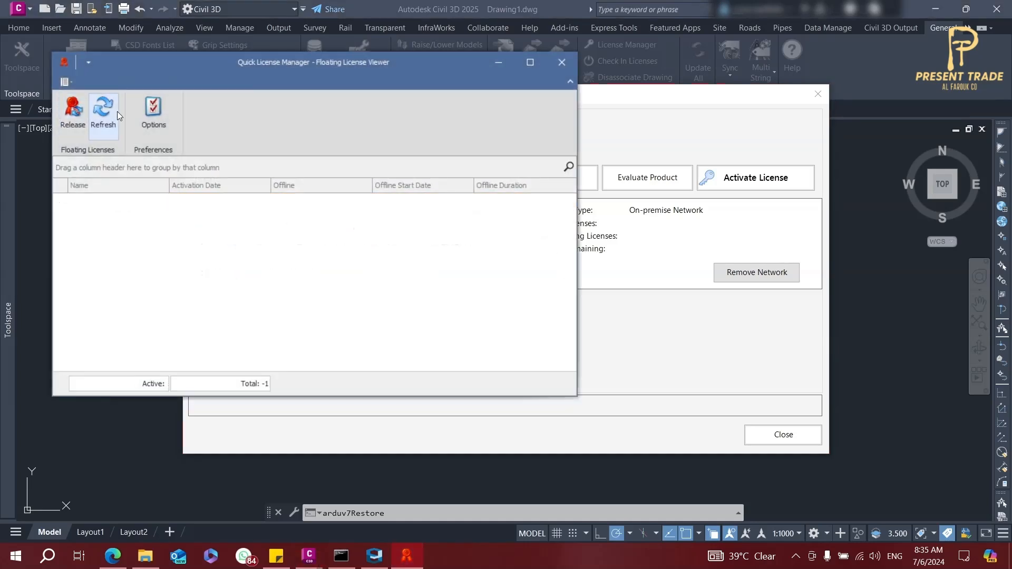